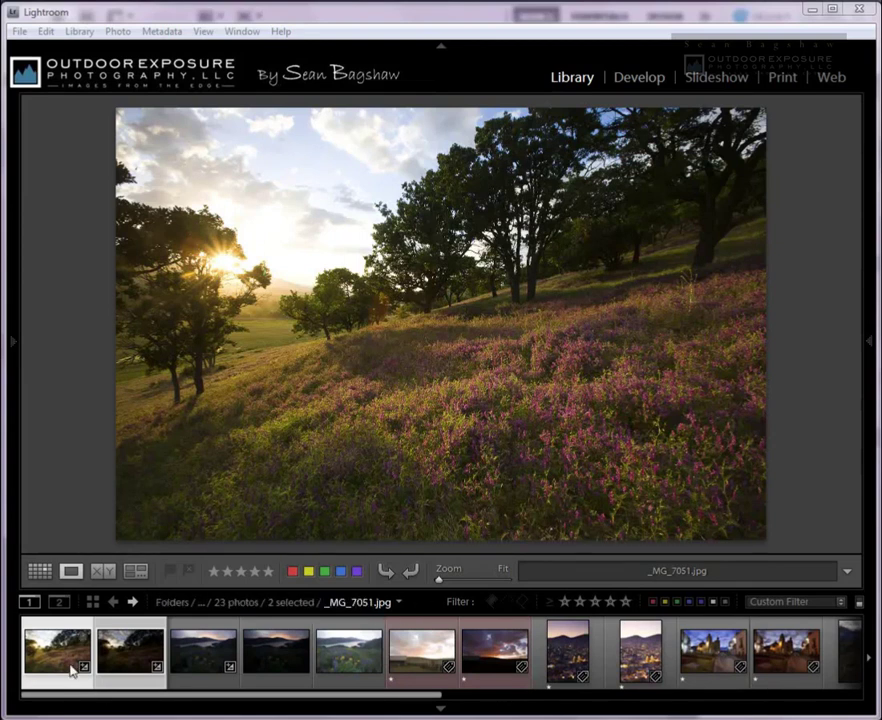
Compare the two exposures, then send _MG_7051 and _MG_7053 from Lightroom to Photoshop CS5 for editing
left_click(147, 664)
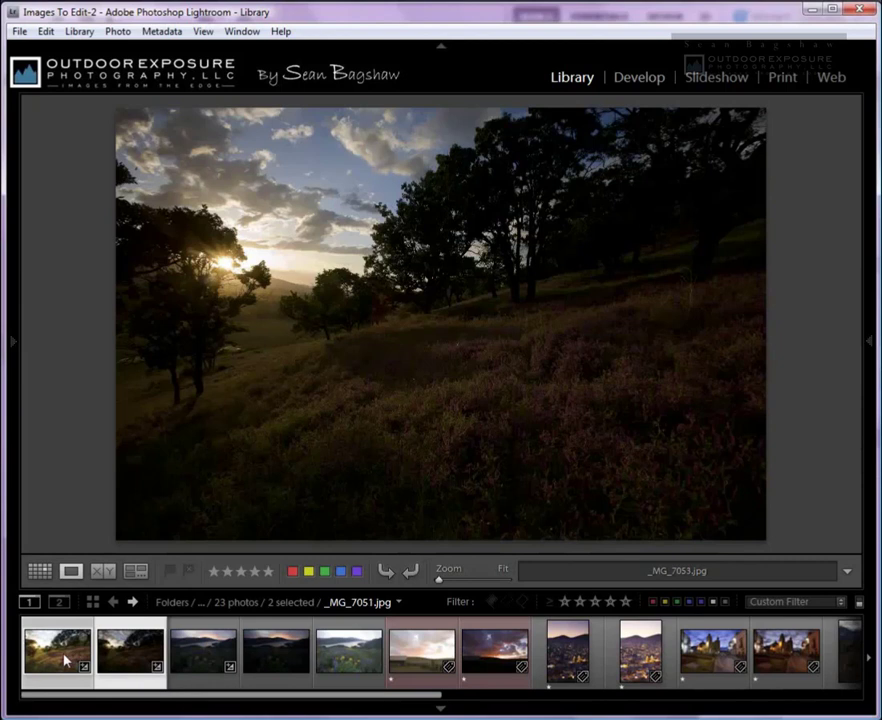
left_click(65, 660)
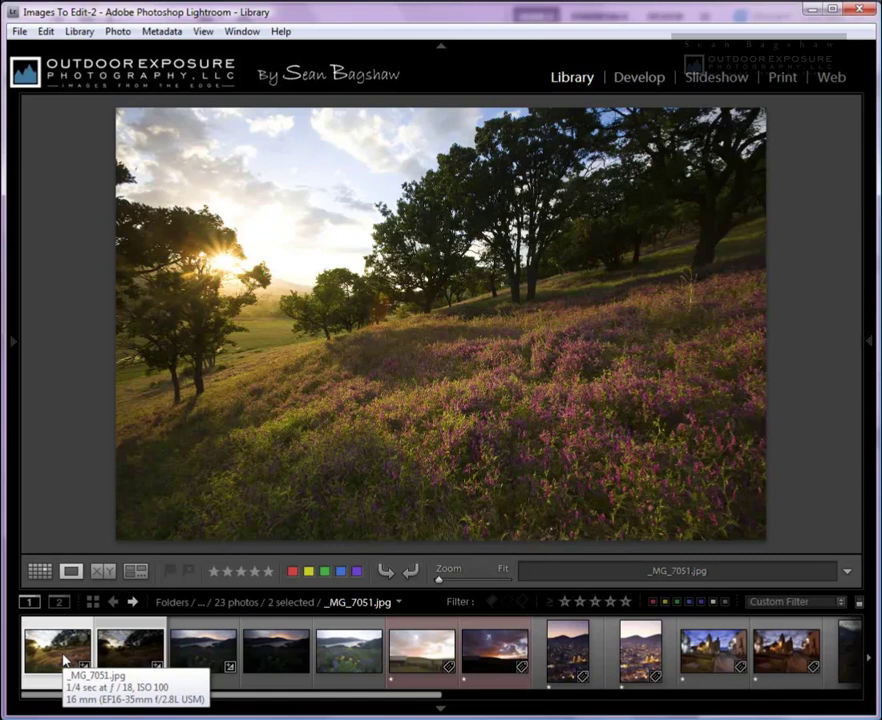
right_click(64, 661)
mouse_move(140, 328)
left_click(305, 328)
left_click(748, 472)
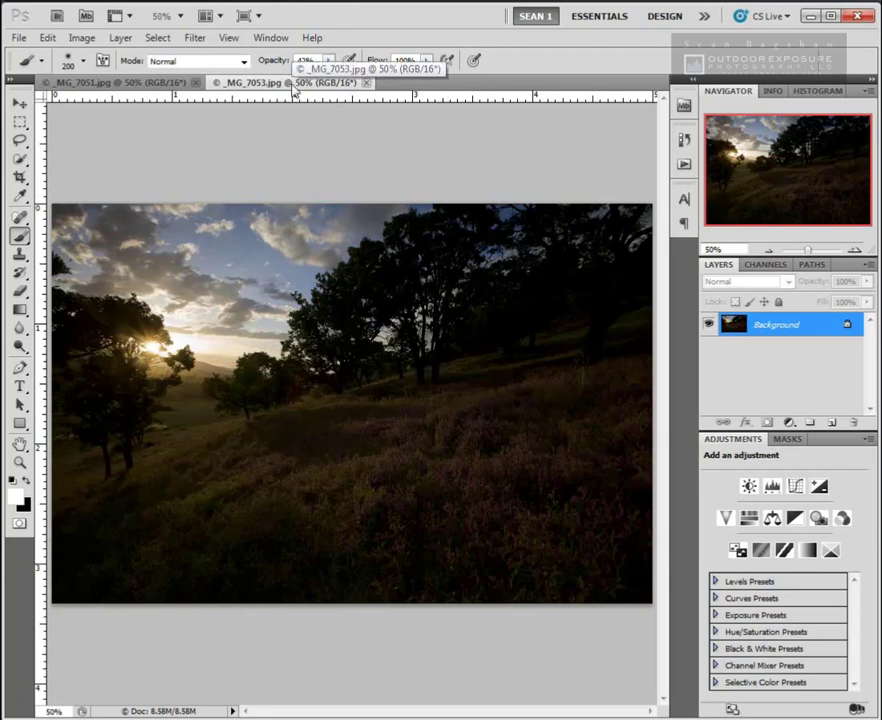
Compare the _MG_7051 and _MG_7053 documents, ending on the brighter _MG_7051
left_click(110, 84)
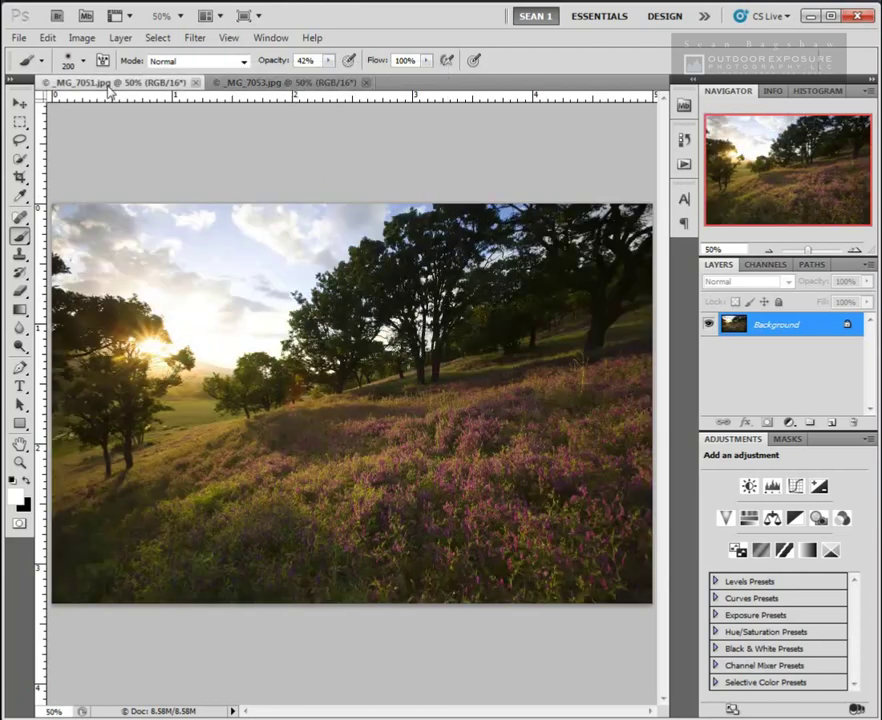
left_click(272, 84)
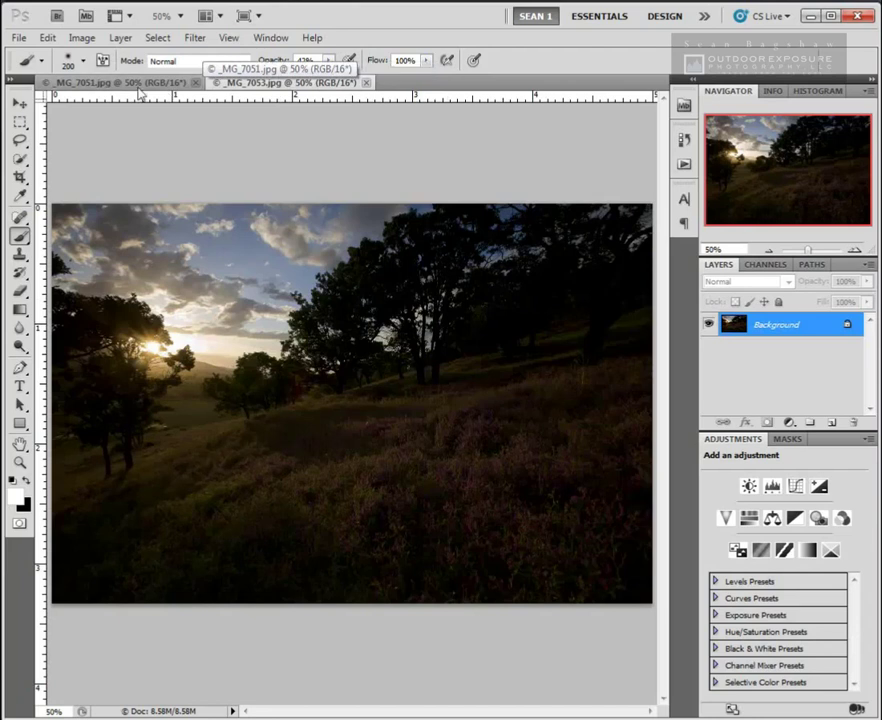
left_click(140, 83)
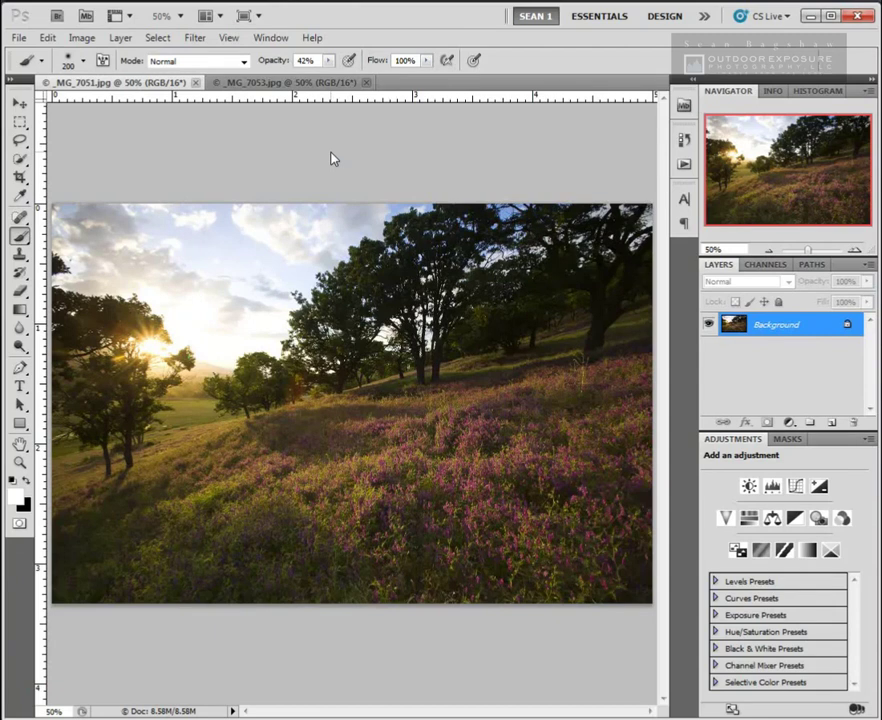
Copy the whole bright _MG_7051 image and paste it into _MG_7053 as Layer 1
key("ctrl")
key("ctrl+a")
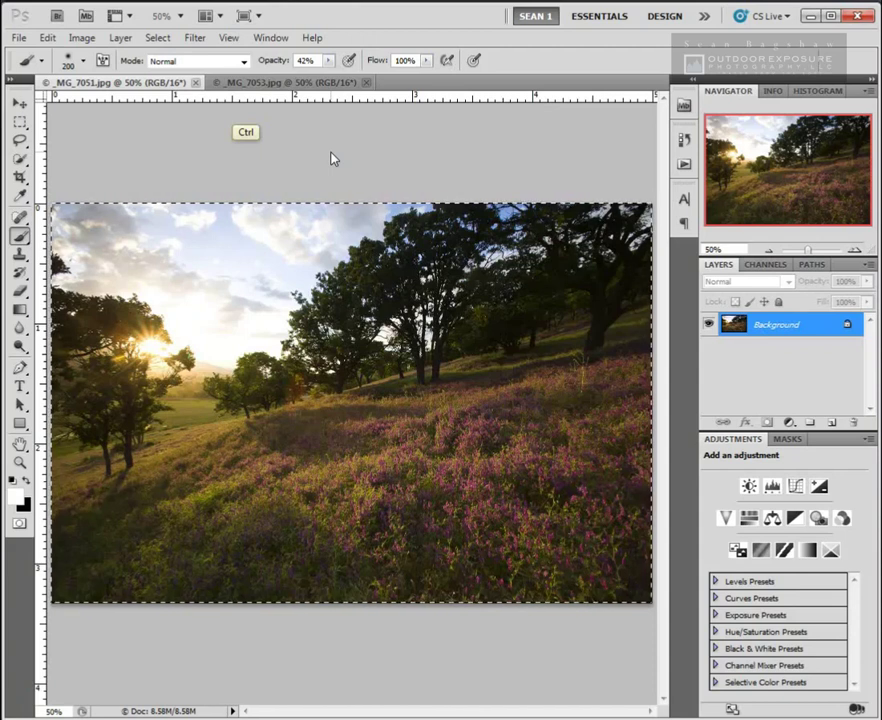
left_click(301, 83)
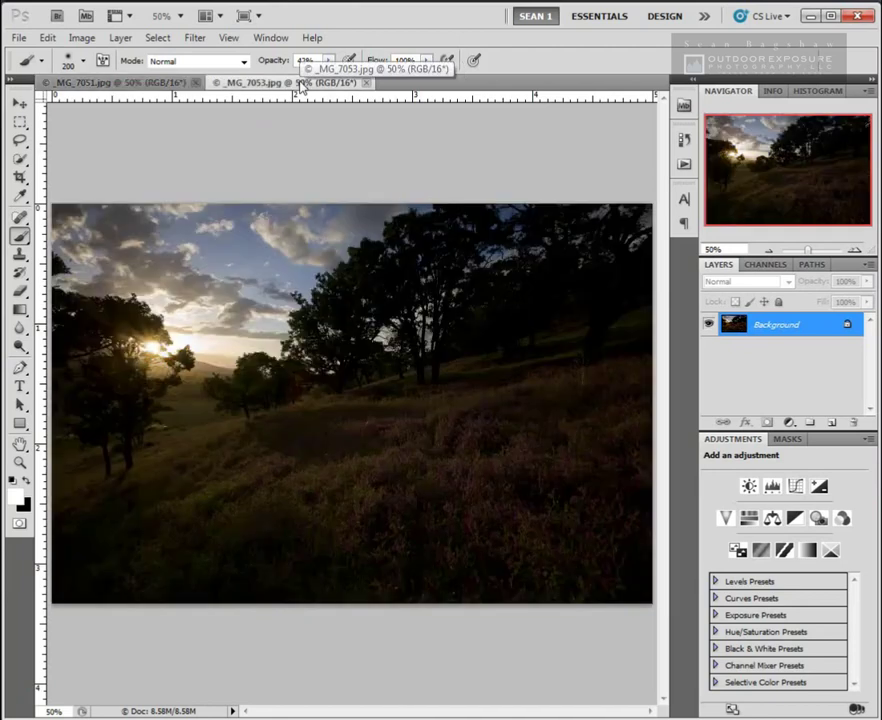
key("ctrl")
key("ctrl+v")
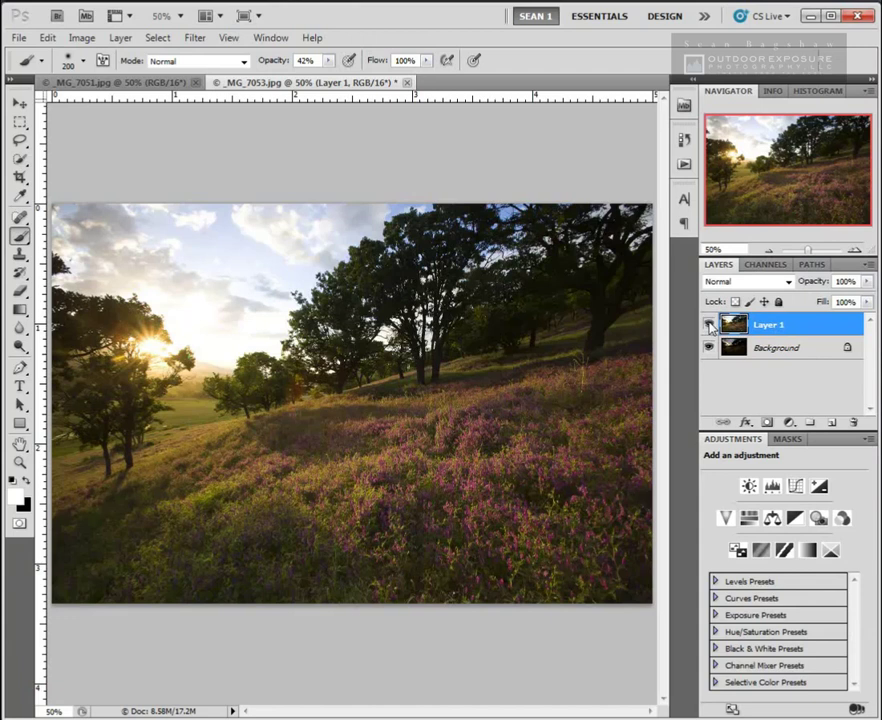
left_click(709, 325)
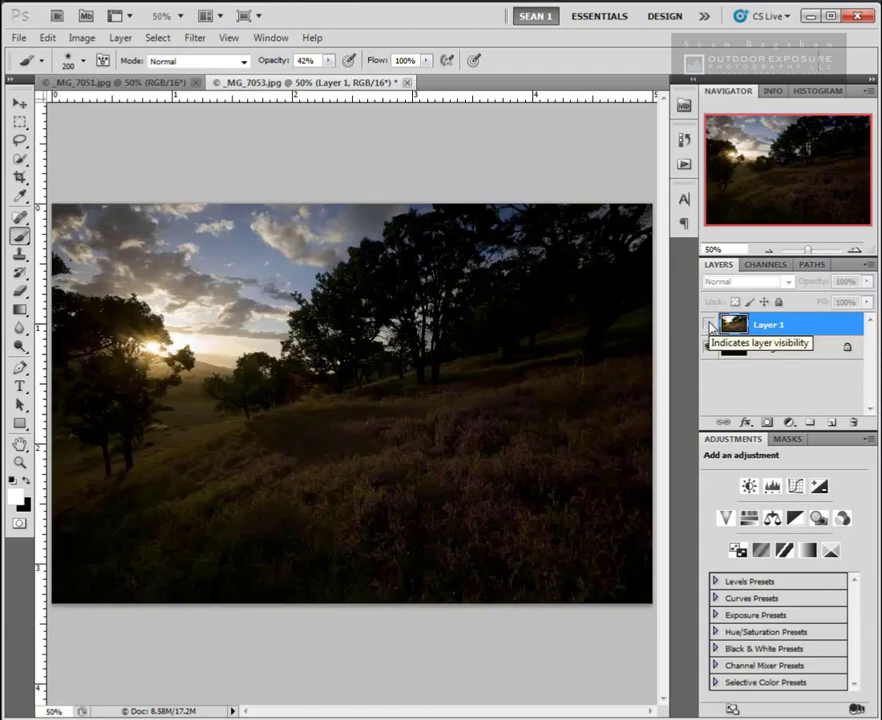
left_click(709, 325)
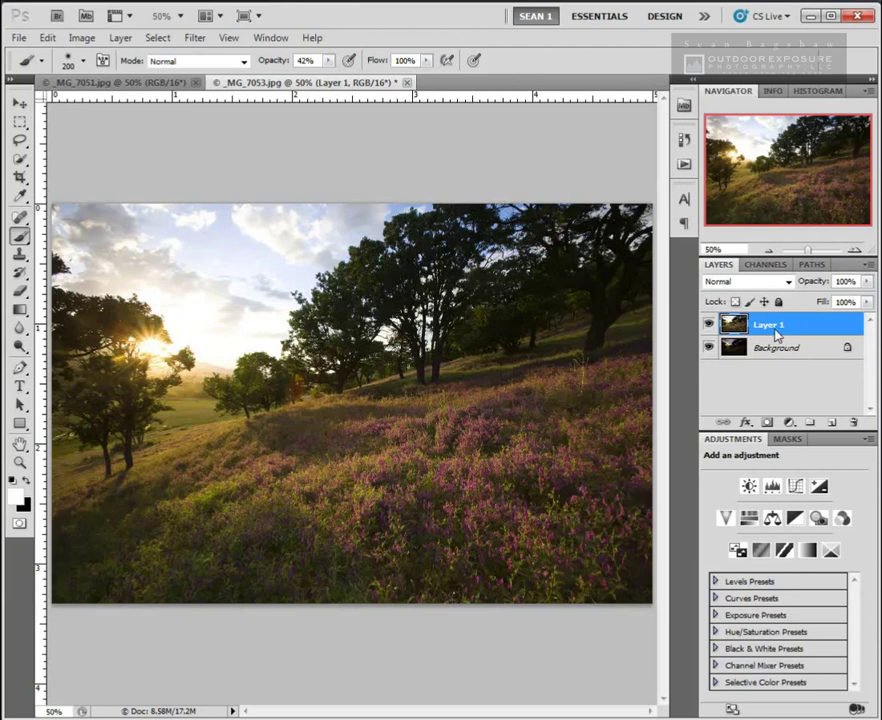
Set Layer 1 opacity to 50%, inspect the sunlit trees and sky at 100%, then fit to screen
left_click(845, 281)
type("50")
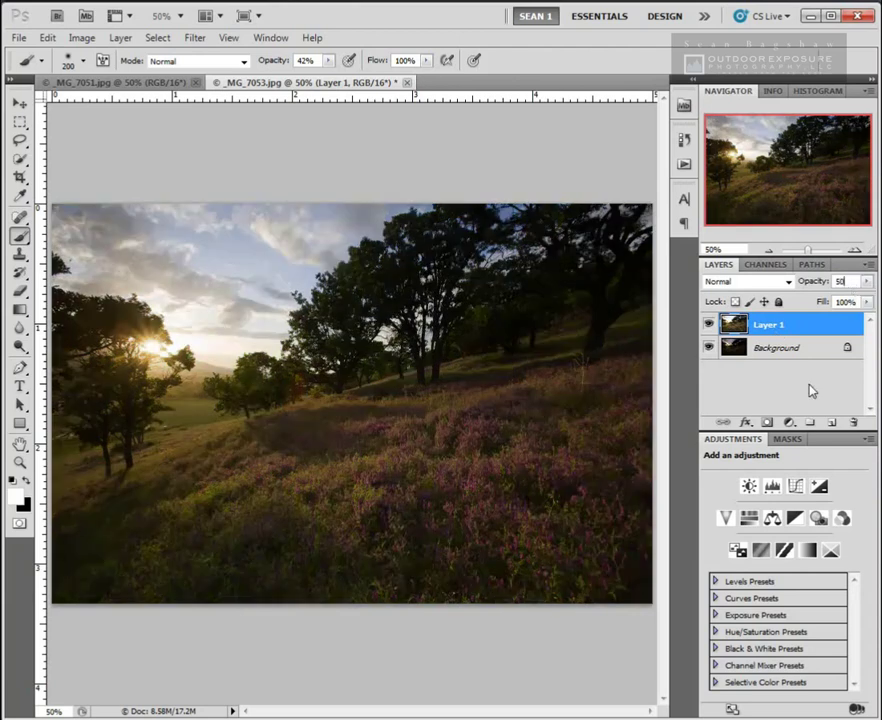
key("ctrl+alt+0")
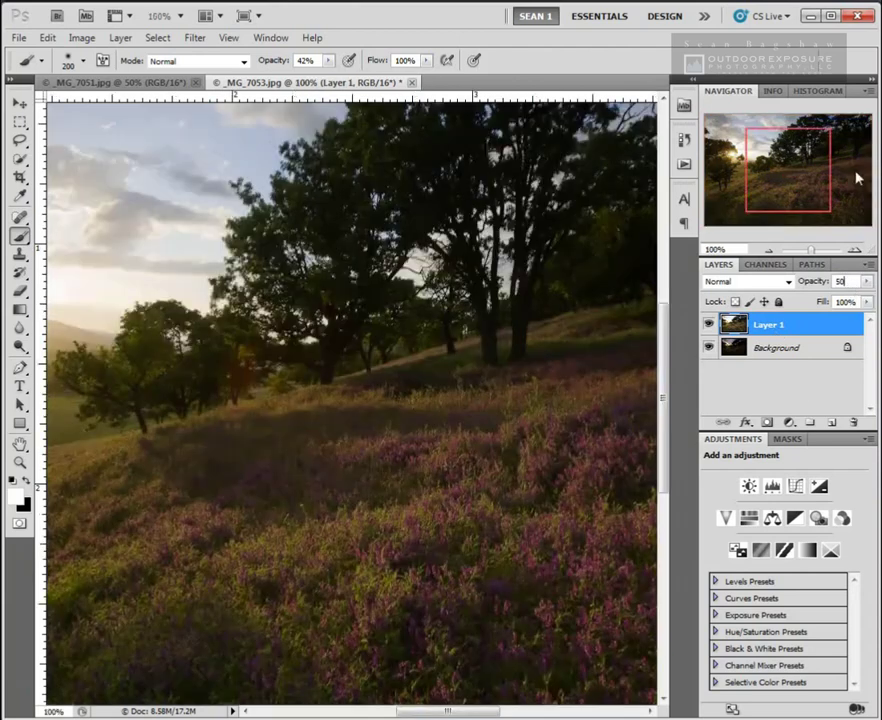
left_click_drag(793, 188, 829, 185)
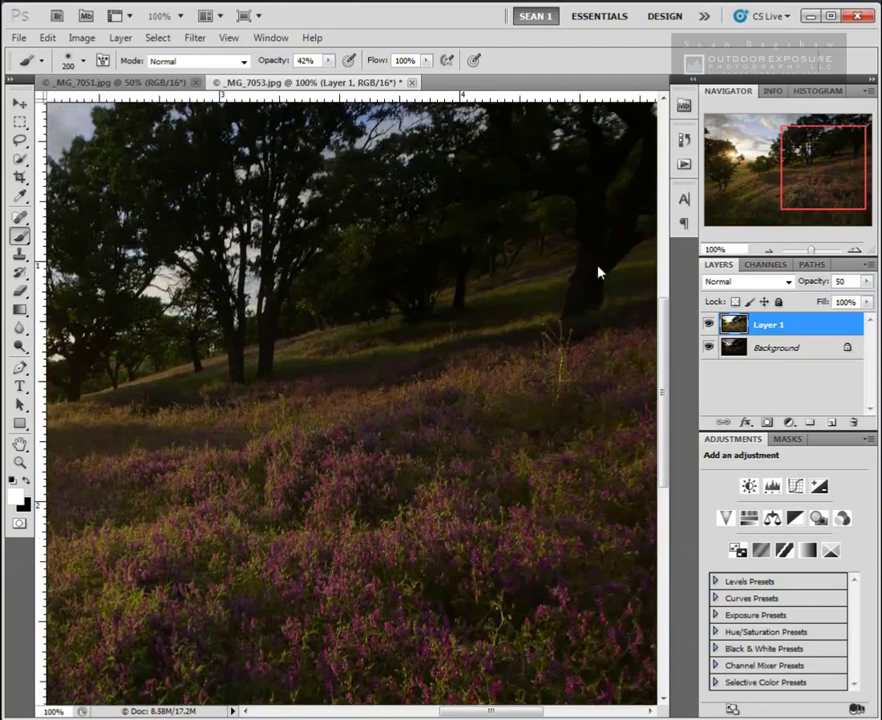
left_click_drag(801, 177, 734, 152)
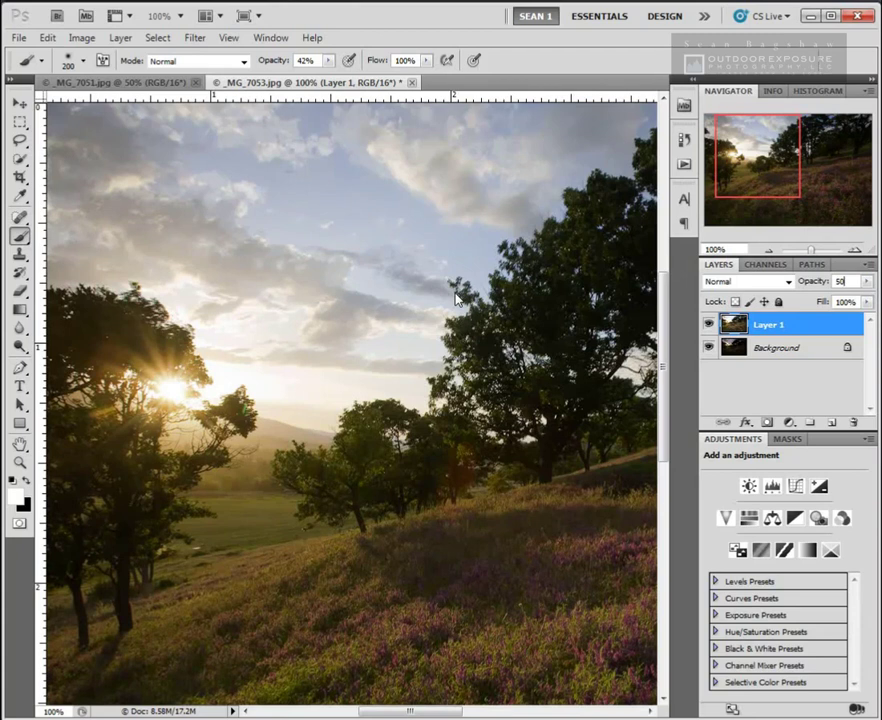
key("ctrl+0")
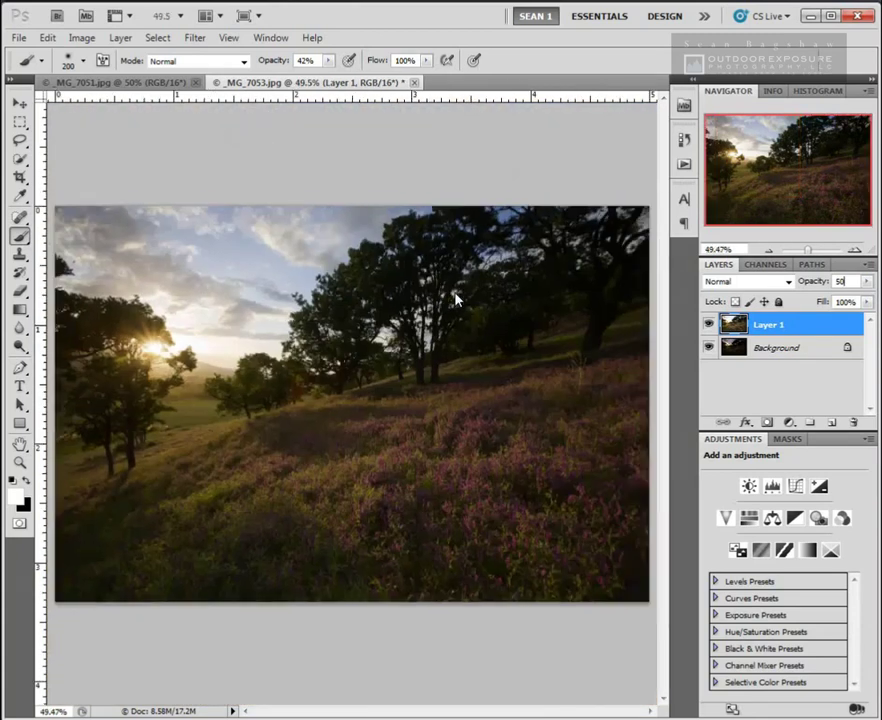
Restore Layer 1 to 100% opacity and add a white layer mask
left_click(840, 281)
type("100")
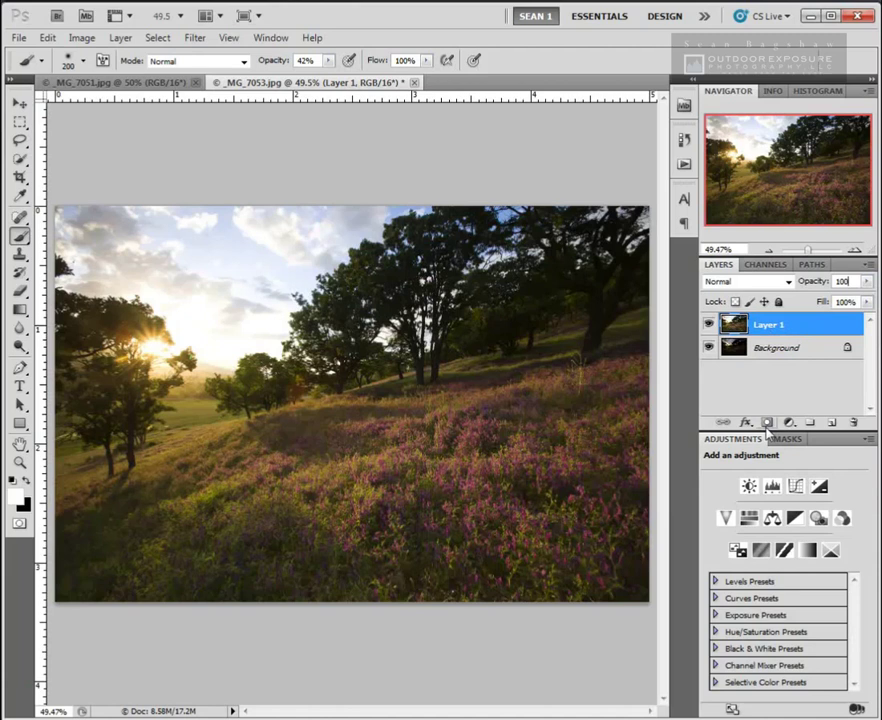
left_click(768, 424)
Make black the foreground colour and select the standard Brush Tool
key("0")
key("x")
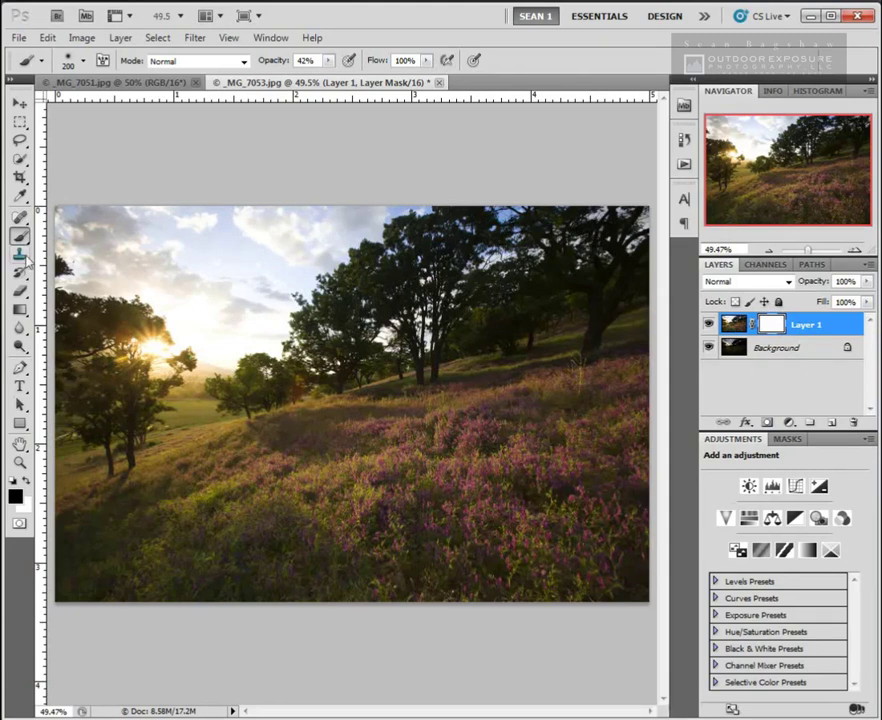
left_click(22, 240)
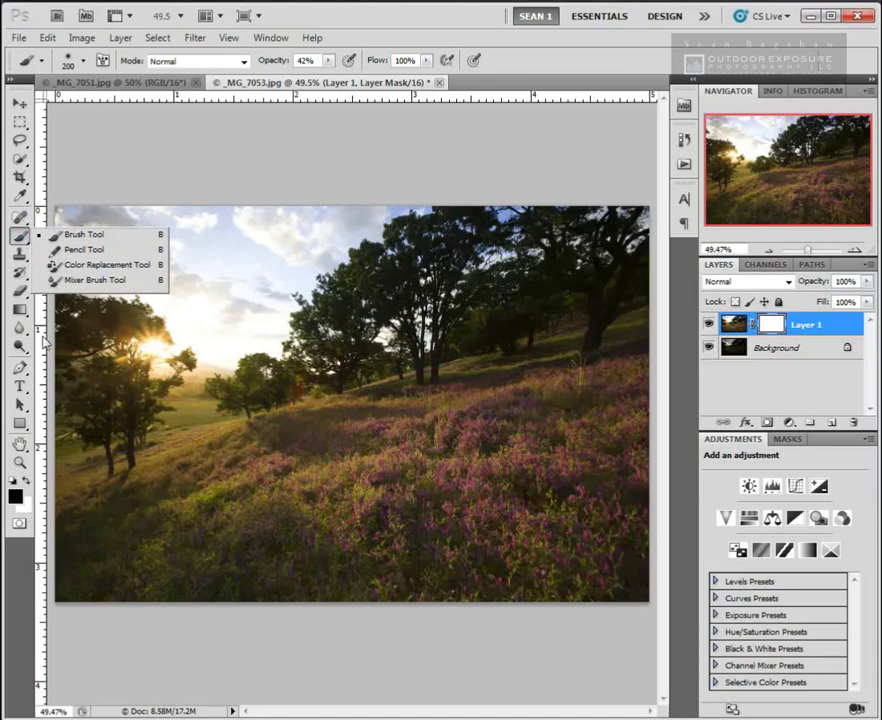
left_click(75, 240)
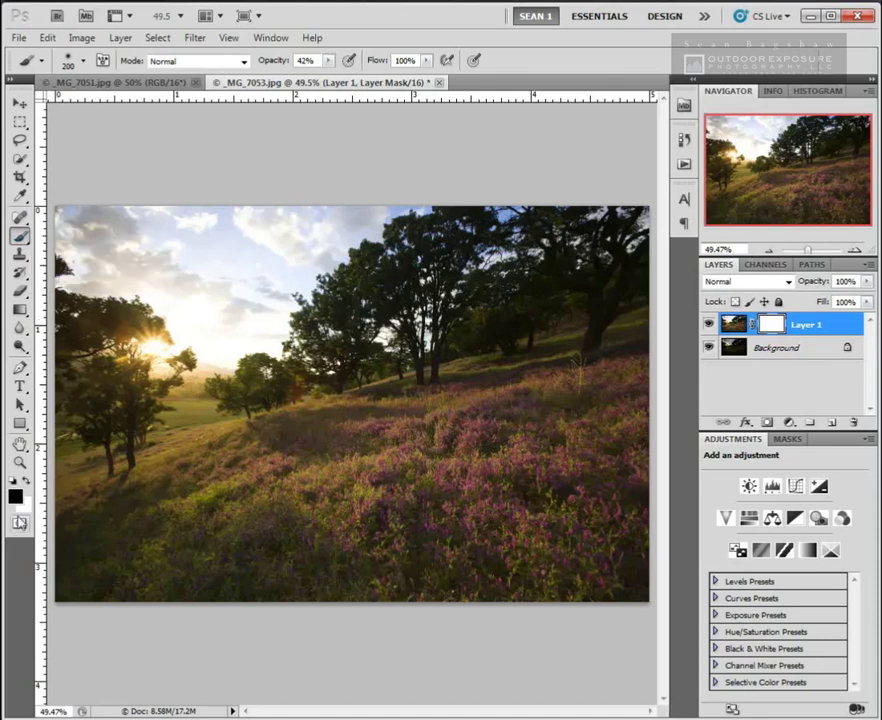
left_click(16, 498)
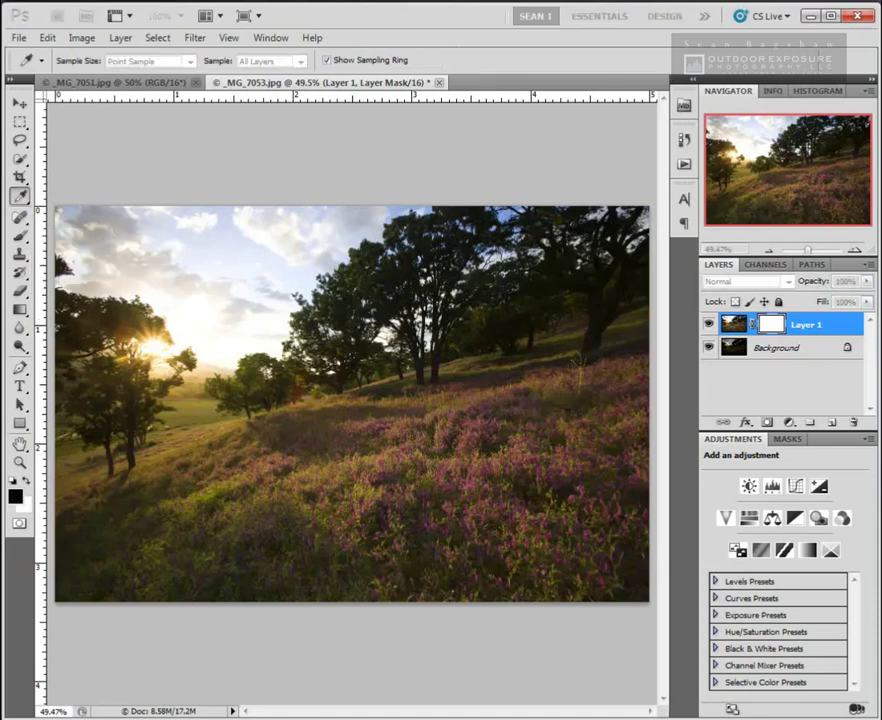
key("Return")
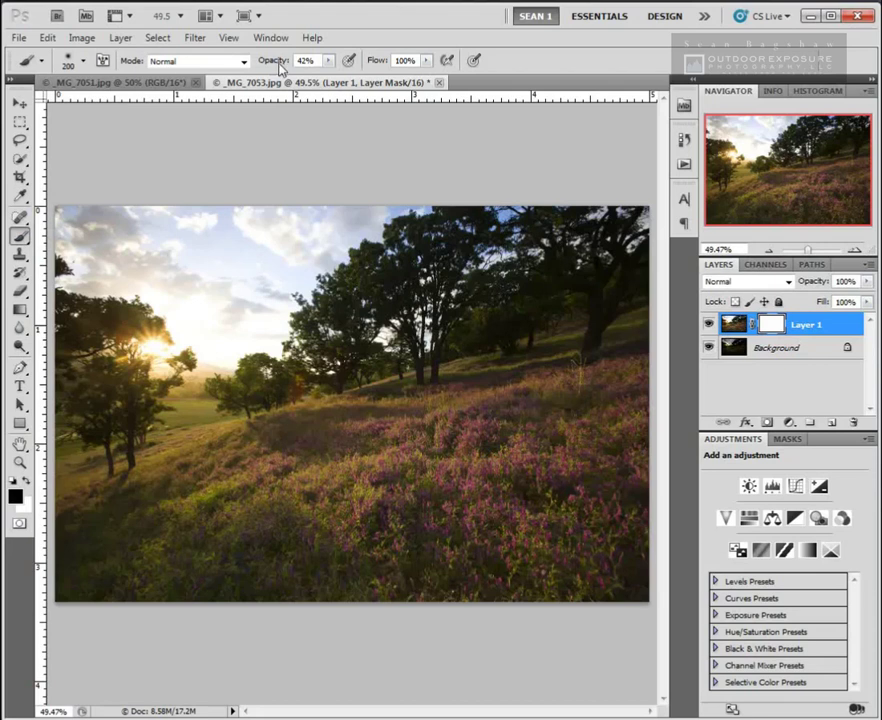
Set the brush to 100% hardness and 100% painting opacity
left_click(84, 61)
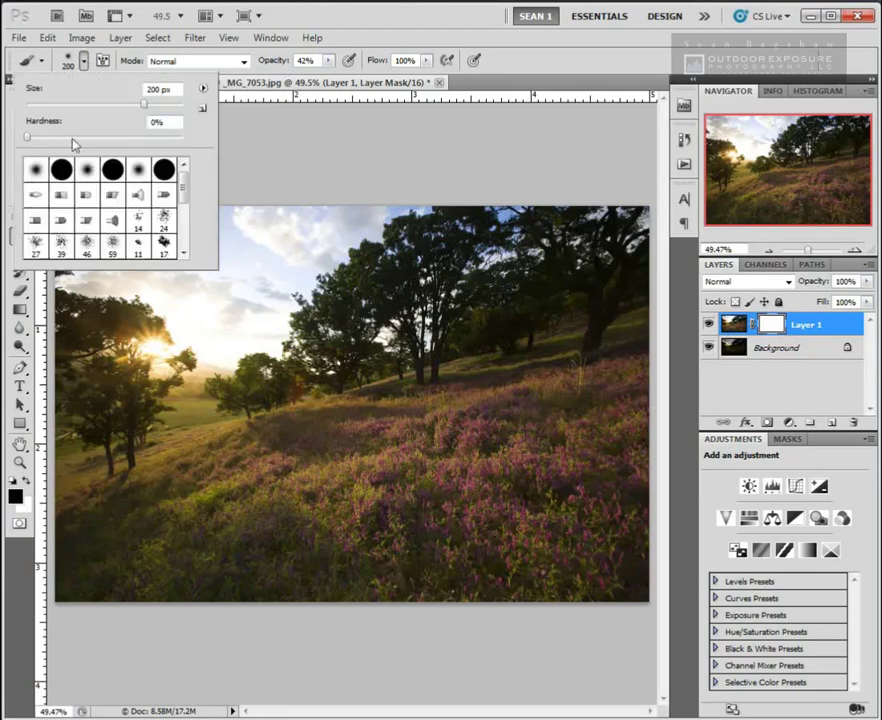
left_click_drag(28, 138, 184, 140)
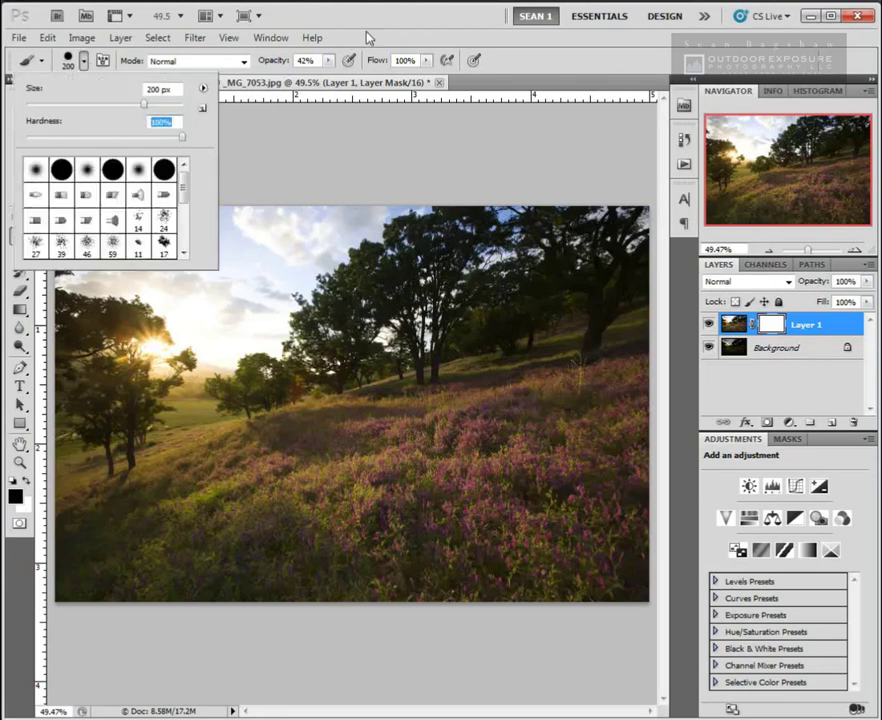
key("Return")
left_click_drag(272, 61, 268, 66)
key("0")
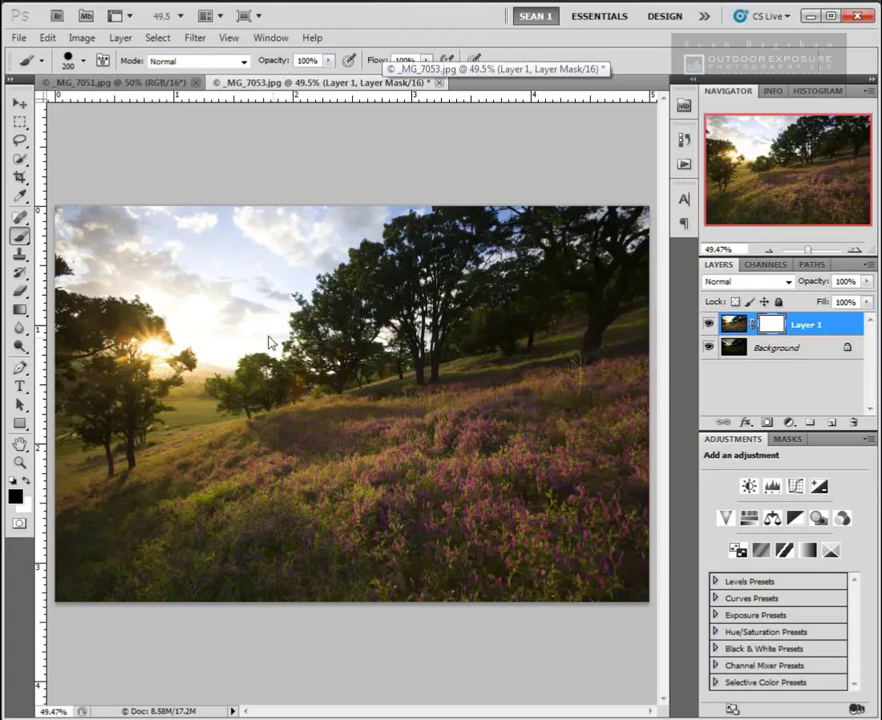
Paint black on Layer 1's mask over the upper-left sky, using brush sizes 70 and 250
key("bracketleft")
key("bracketleft")
key("bracketleft")
key("bracketleft")
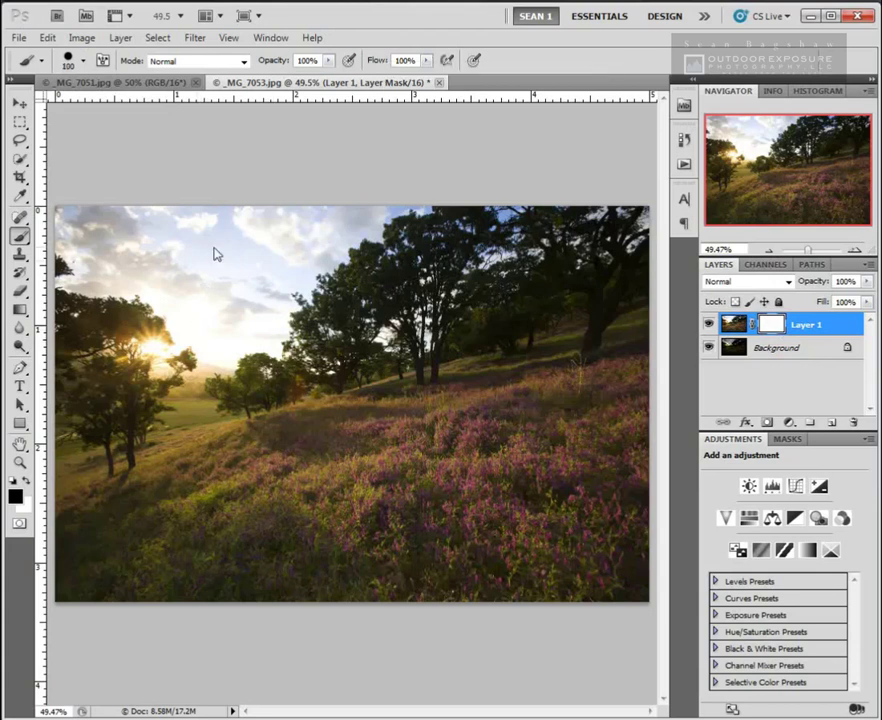
key("bracketleft")
key("bracketleft")
key("bracketleft")
mouse_move(108, 265)
left_mouse_down()
mouse_move(306, 239)
mouse_move(226, 316)
mouse_move(291, 298)
left_mouse_up()
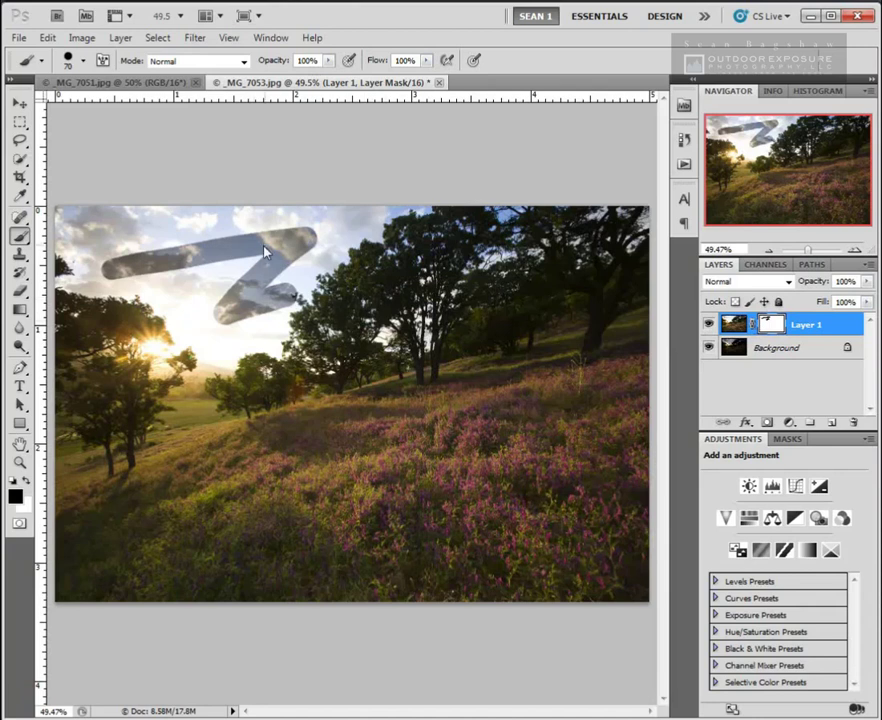
key("bracketright")
key("bracketright")
mouse_move(240, 222)
left_mouse_down()
mouse_move(65, 240)
mouse_move(366, 213)
mouse_move(366, 226)
mouse_move(287, 295)
mouse_move(247, 345)
mouse_move(160, 365)
mouse_move(150, 300)
mouse_move(160, 292)
mouse_move(224, 296)
left_mouse_up()
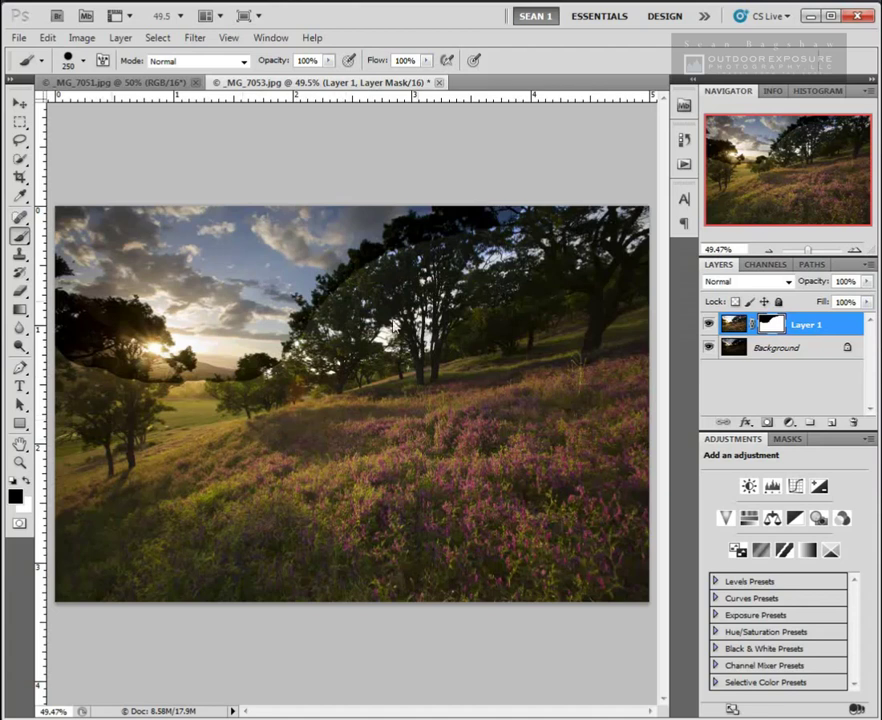
View Layer 1's mask on its own, then hide and show Layer 1 to compare with Background
key("alt")
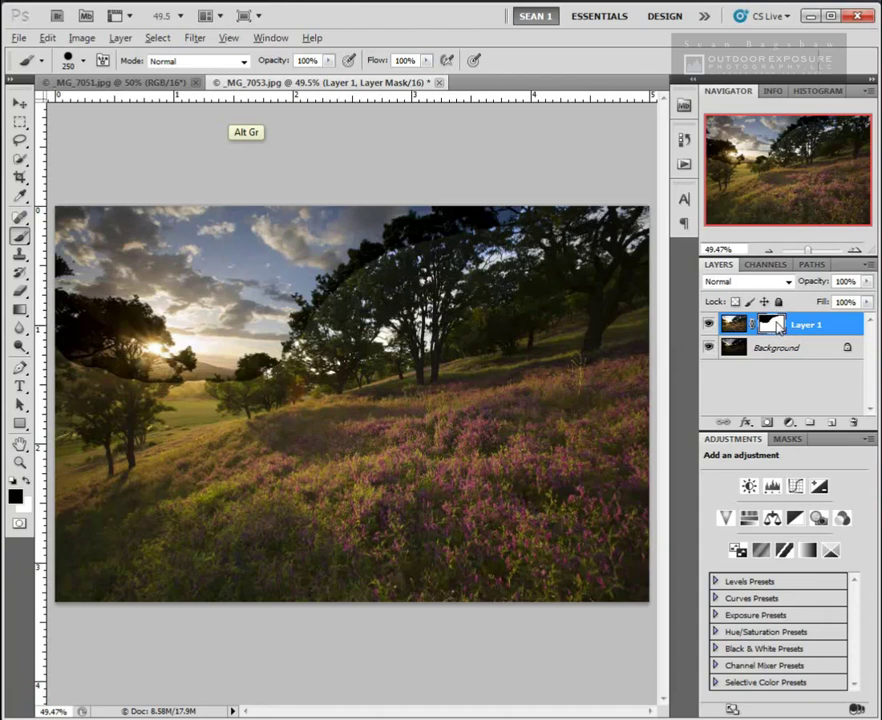
left_click(771, 325, "alt")
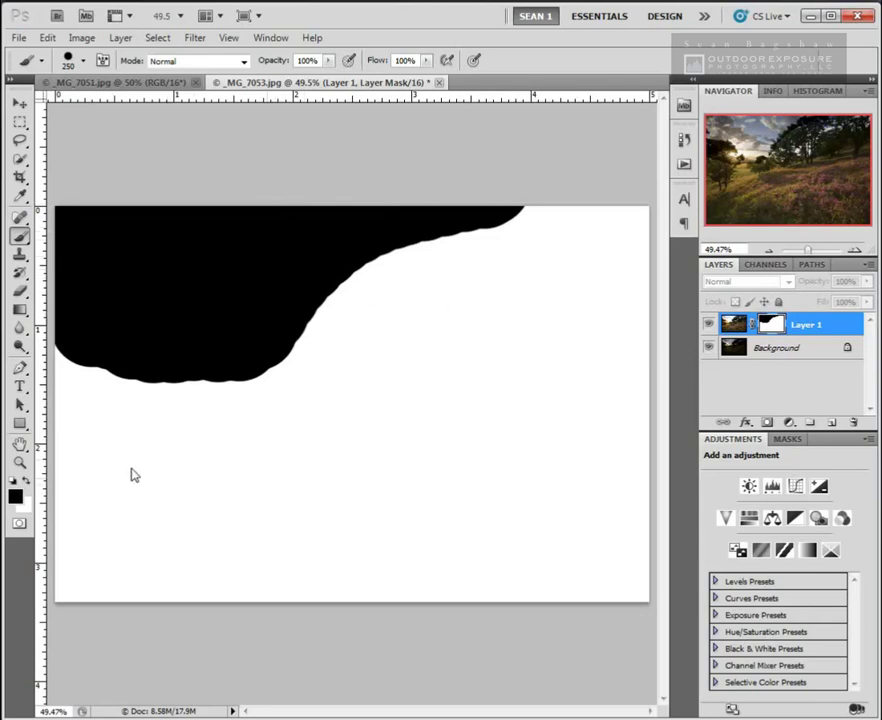
key("alt")
left_click(773, 327, "alt")
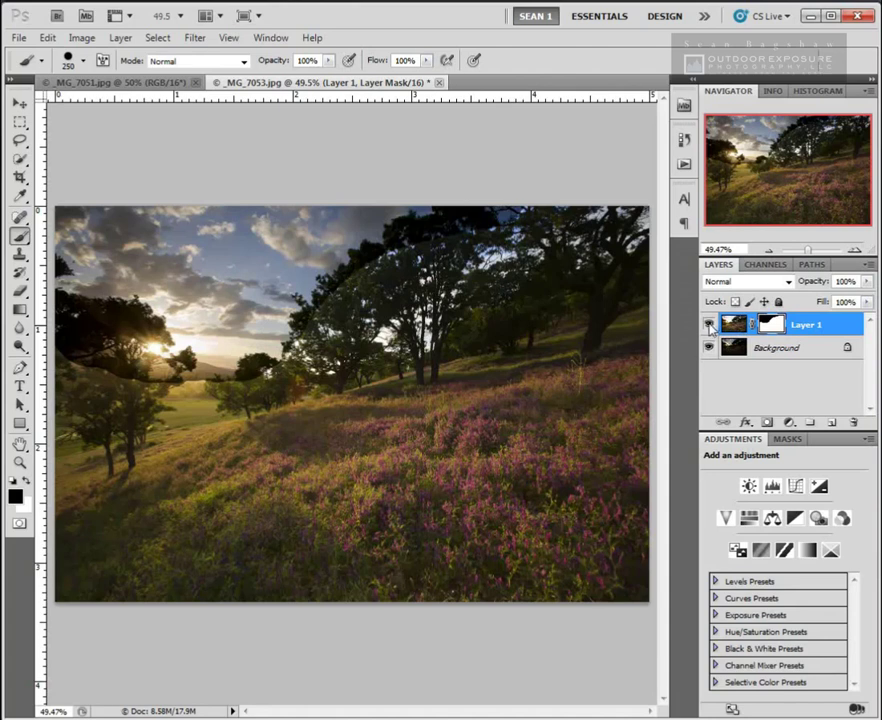
left_click(709, 325)
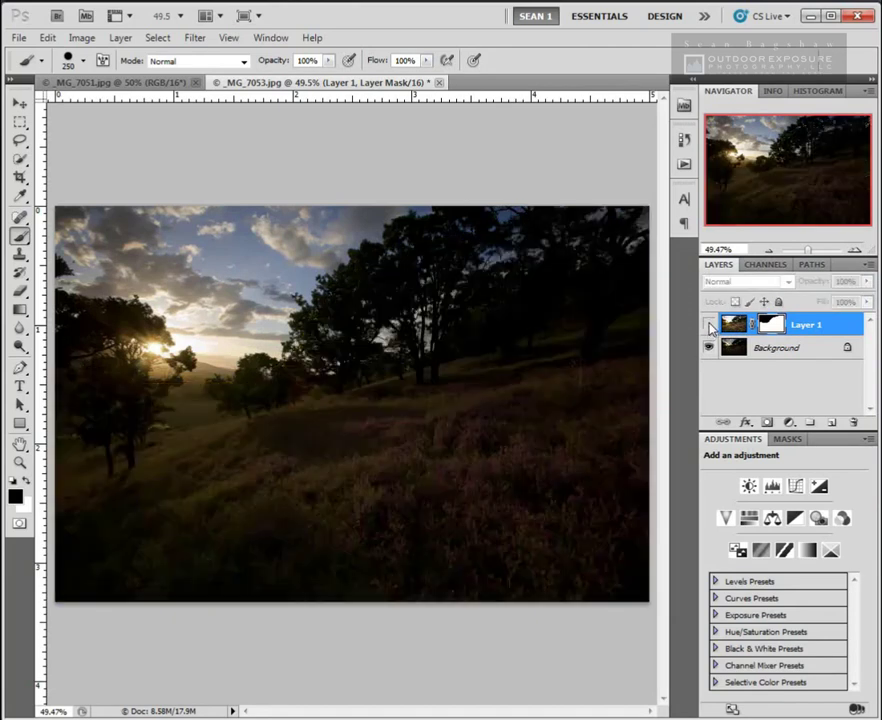
left_click(709, 325)
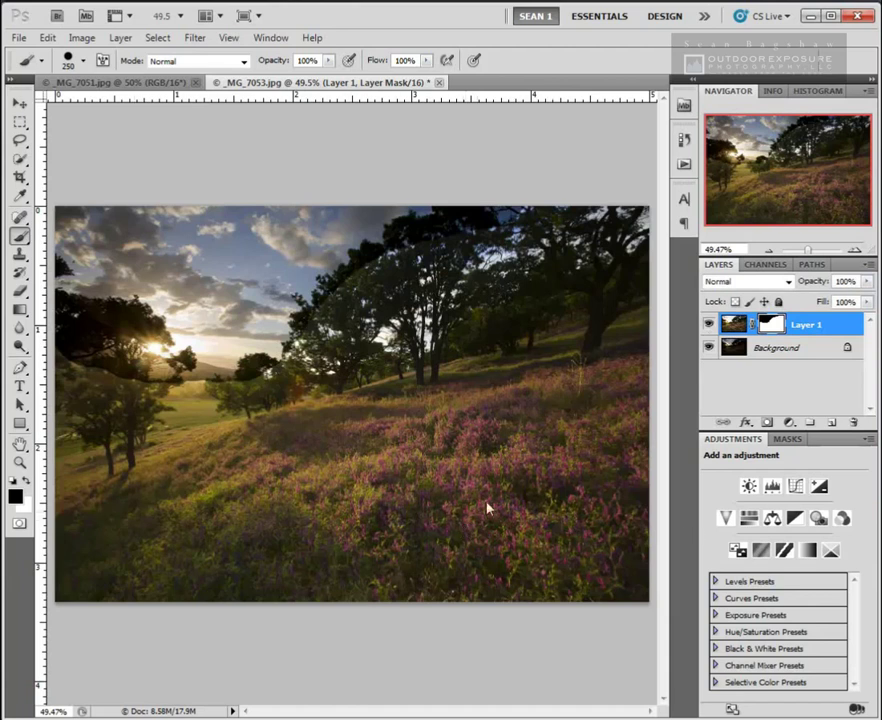
Revert in History to the state right after the layer mask was added
left_click(684, 139)
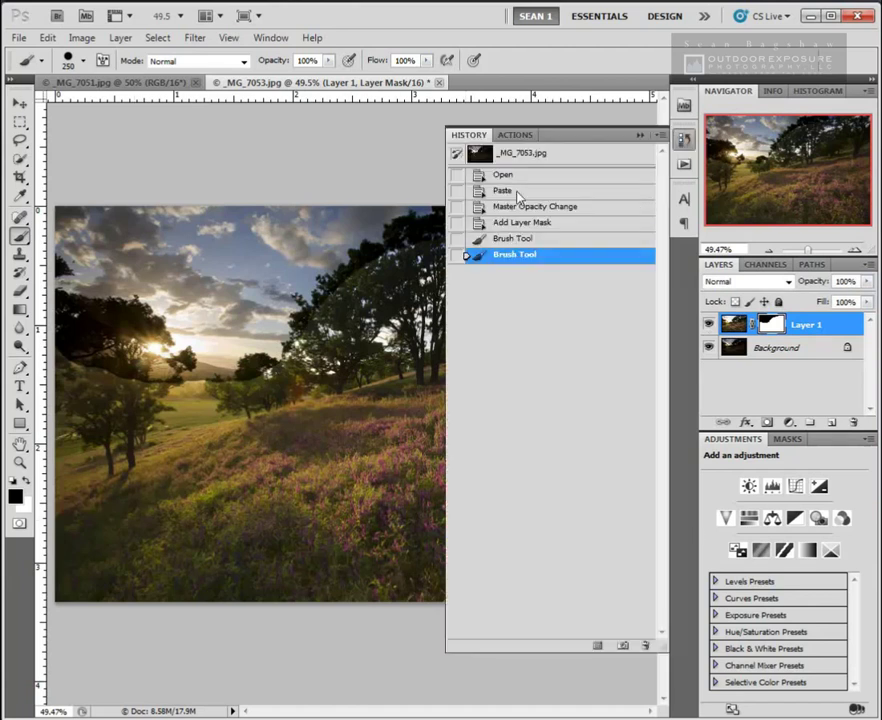
left_click(503, 222)
left_click(757, 389)
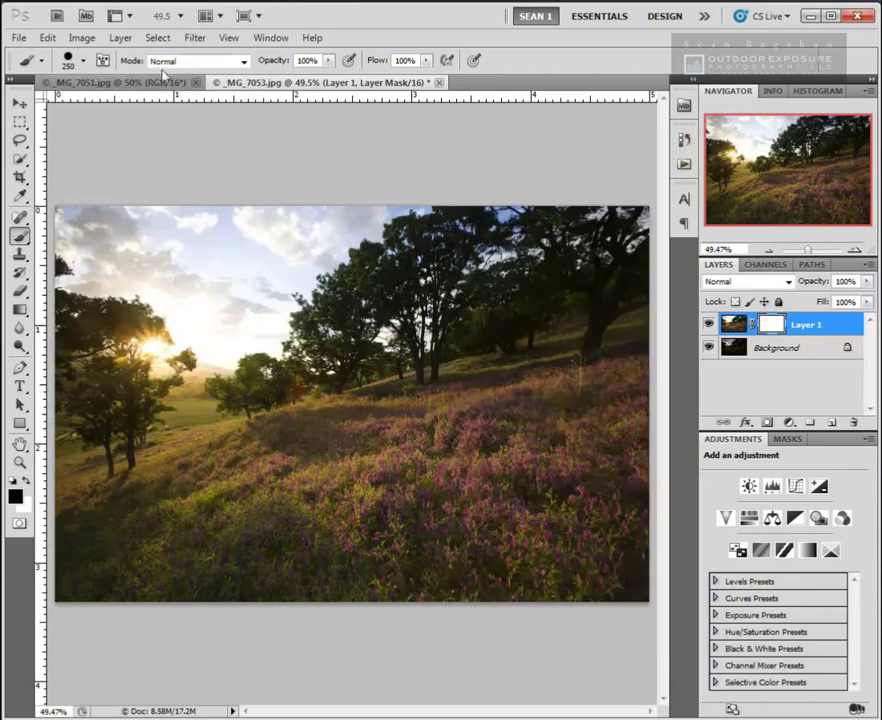
Set the brush to 0% hardness and 42% painting opacity
left_click(84, 60)
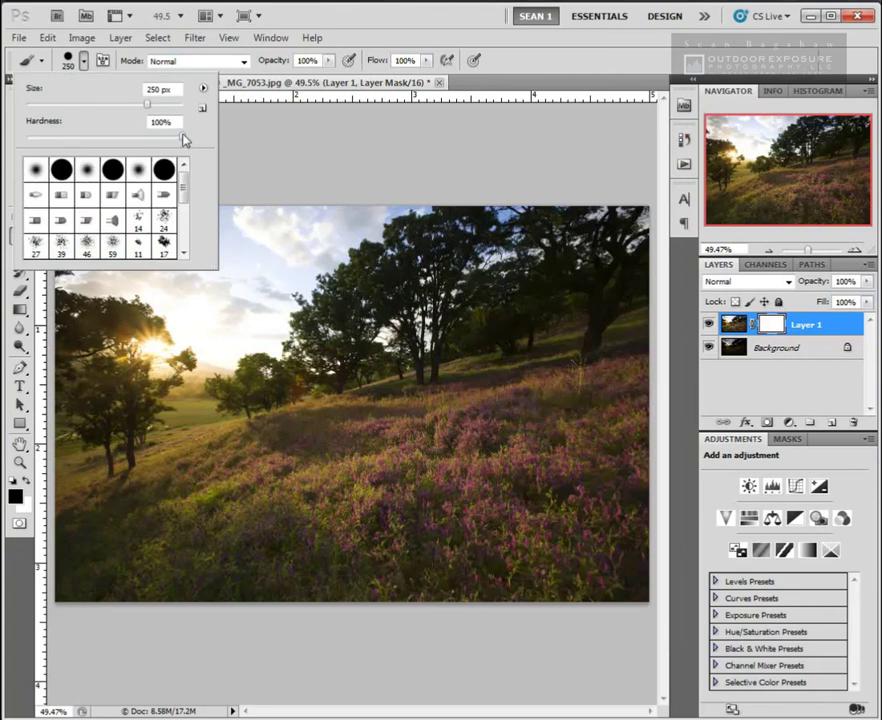
left_click_drag(182, 137, 28, 137)
key("Return")
left_click_drag(284, 63, 229, 83)
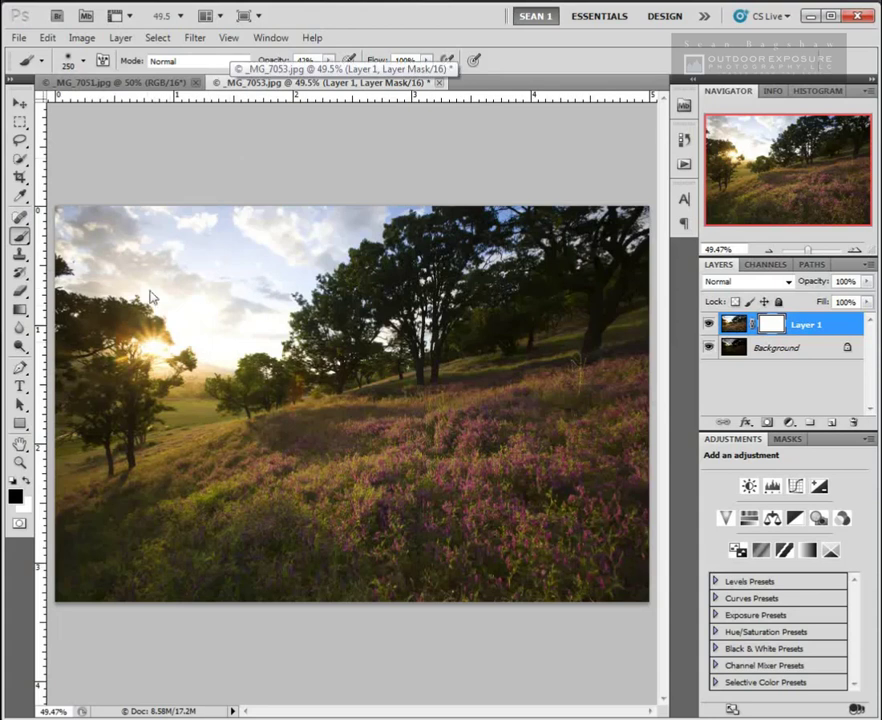
Softly paint black over the upper-left sky and top edge with a 400 brush, then shrink it to 175
key("bracketright")
key("bracketright")
mouse_move(62, 237)
left_mouse_down()
mouse_move(120, 217)
mouse_move(443, 195)
mouse_move(176, 222)
mouse_move(106, 241)
mouse_move(92, 268)
mouse_move(197, 279)
mouse_move(264, 273)
mouse_move(332, 250)
mouse_move(247, 310)
mouse_move(186, 318)
mouse_move(86, 300)
mouse_move(226, 350)
left_mouse_up()
mouse_move(370, 224)
left_mouse_down()
mouse_move(317, 242)
mouse_move(338, 229)
mouse_move(249, 314)
mouse_move(296, 232)
mouse_move(260, 217)
mouse_move(119, 210)
mouse_move(70, 236)
mouse_move(210, 318)
left_mouse_up()
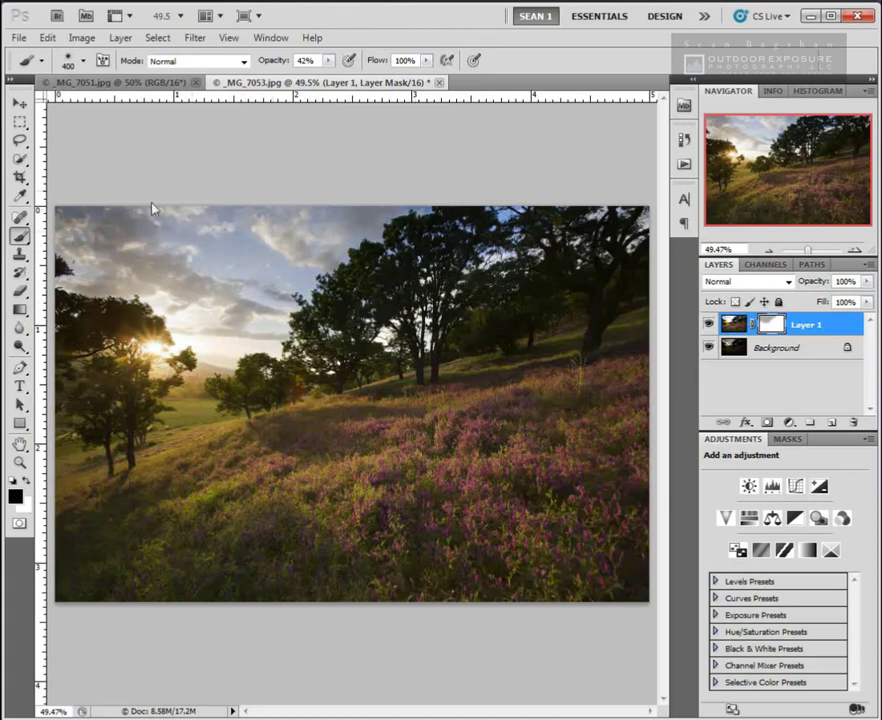
mouse_move(125, 211)
left_mouse_down()
mouse_move(219, 218)
mouse_move(108, 223)
mouse_move(85, 272)
mouse_move(231, 340)
mouse_move(309, 238)
mouse_move(221, 230)
mouse_move(261, 232)
mouse_move(223, 230)
mouse_move(237, 222)
mouse_move(193, 213)
mouse_move(134, 216)
mouse_move(93, 236)
left_mouse_up()
left_click_drag(301, 208, 336, 214)
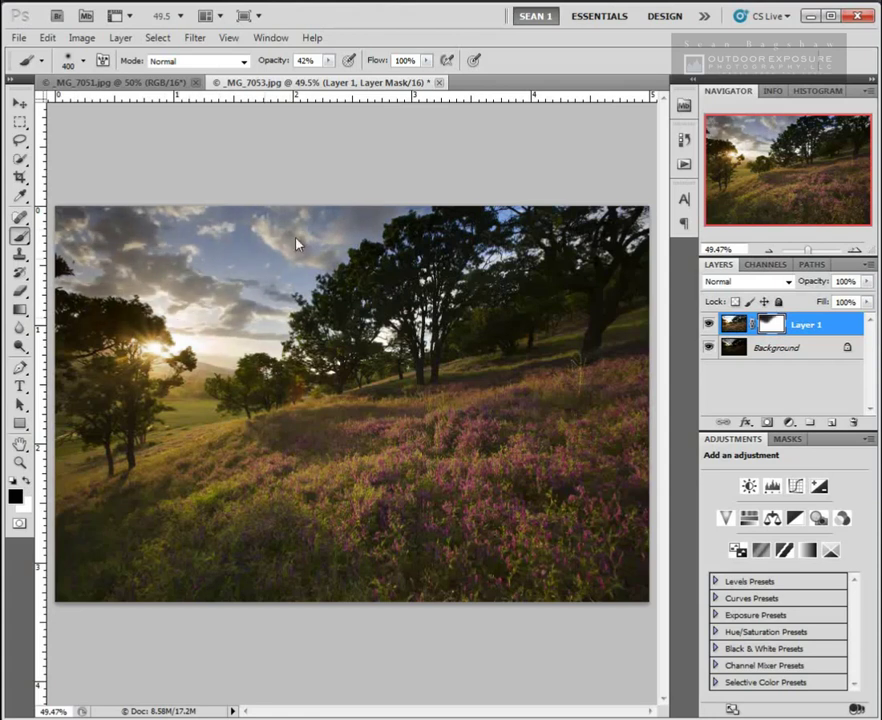
key("bracketleft")
key("bracketleft")
key("bracketleft")
key("bracketleft")
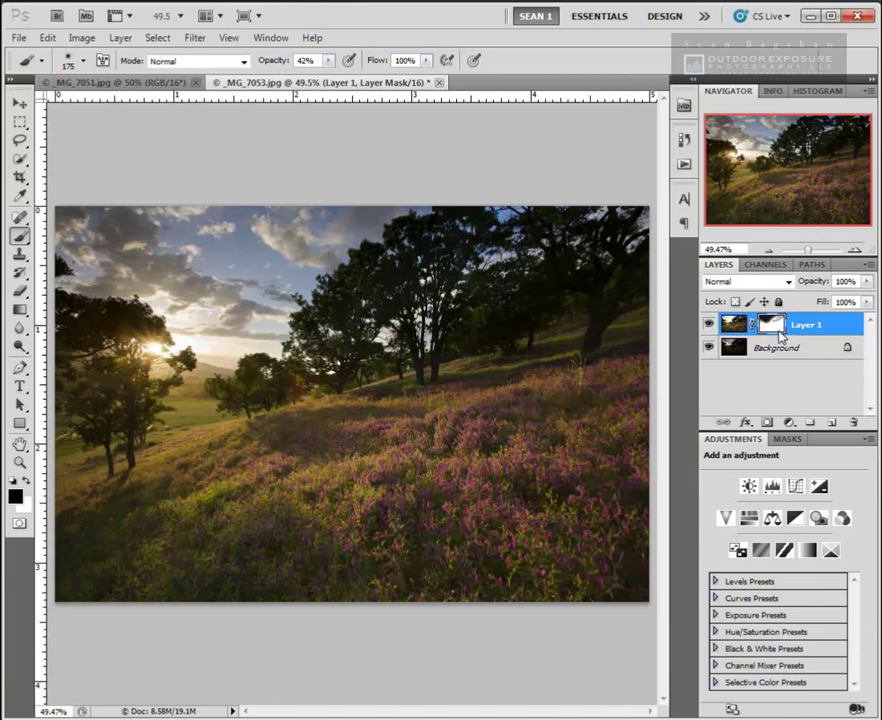
Display Layer 1's grayscale mask, then switch back to the full-colour blended photo
left_click(779, 338, "alt")
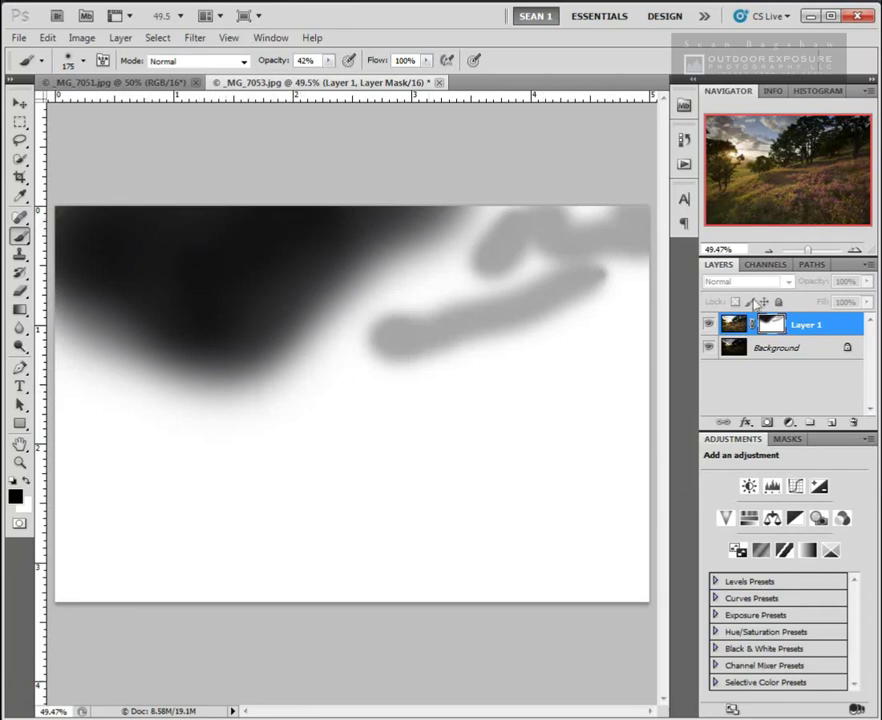
key("alt")
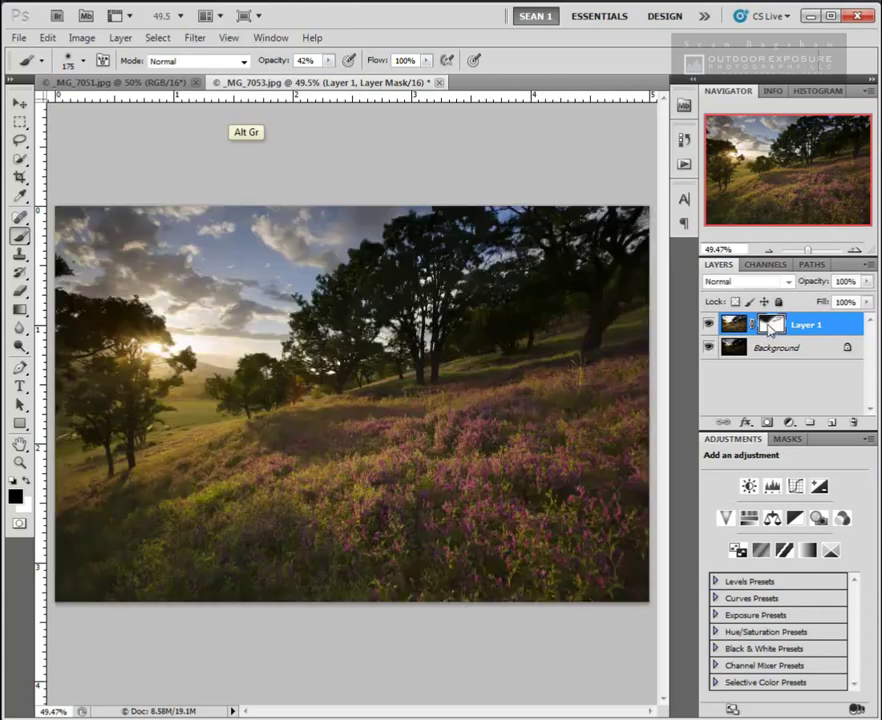
left_click(779, 327, "alt")
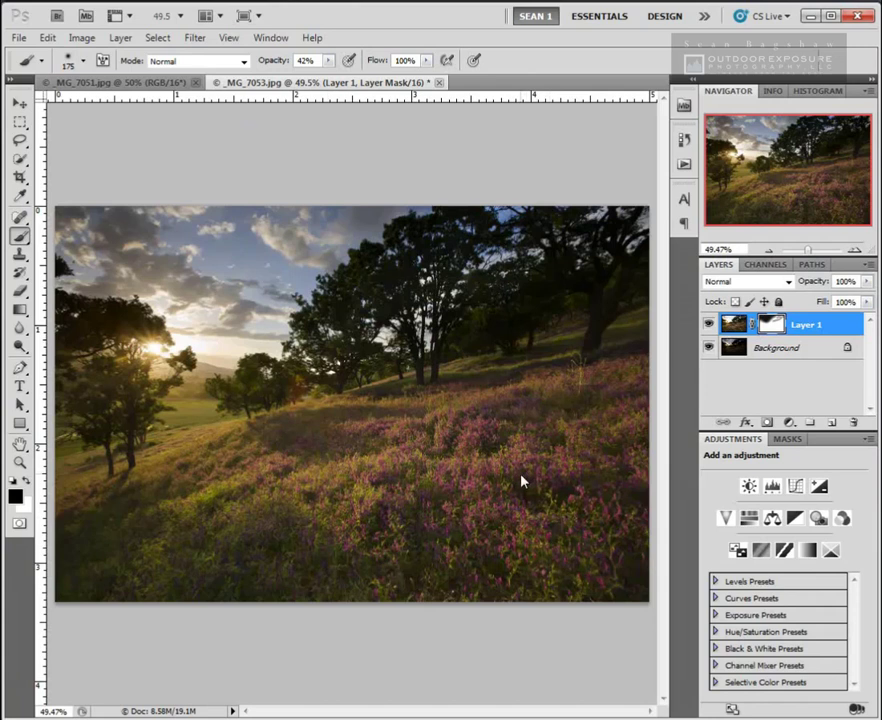
left_click(710, 325)
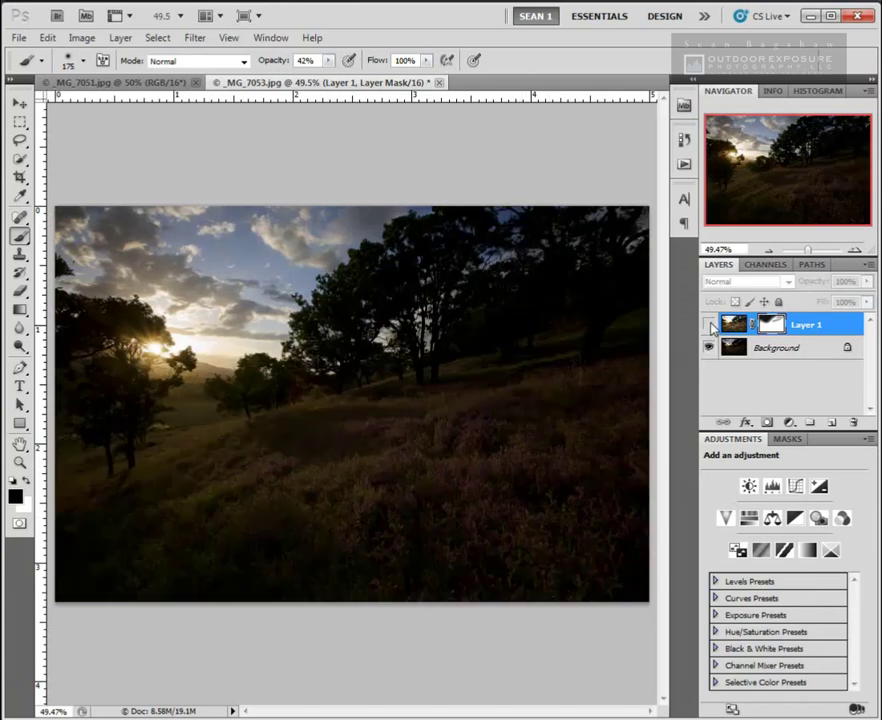
left_click(710, 325)
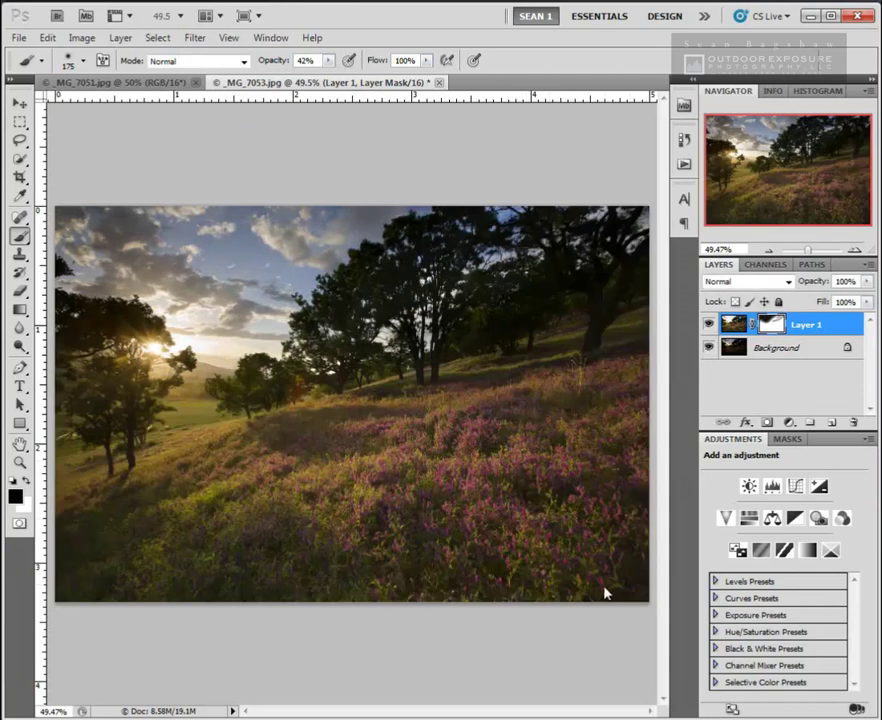